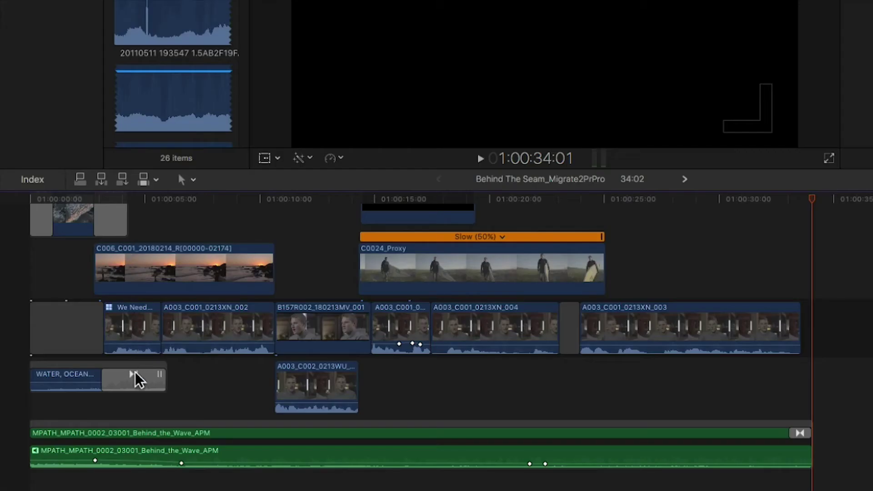
Step: Jump to the A003_C001_0213XN_003 interview clip and scrub it to review its LUT and scale animation
mouse_move(99, 461)
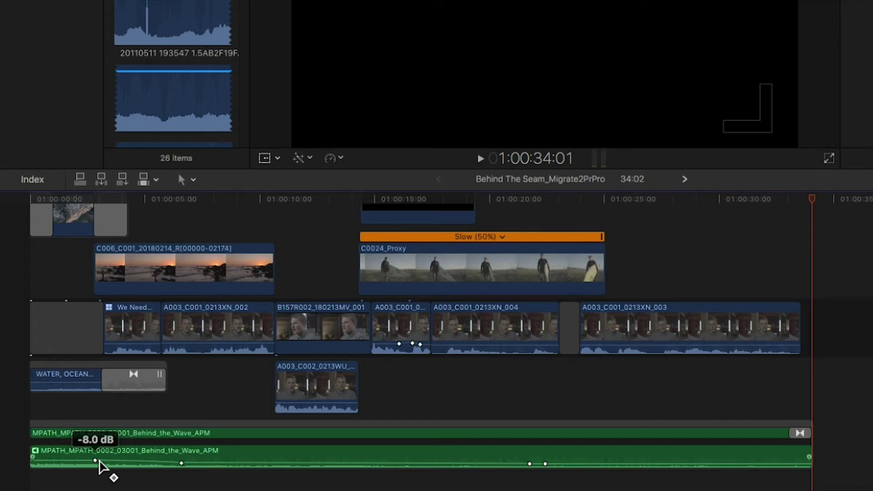
mouse_move(184, 468)
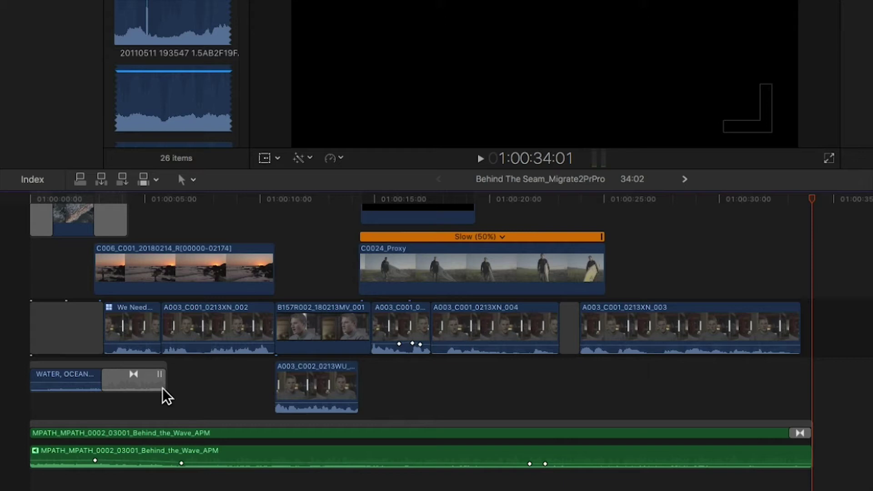
mouse_move(312, 393)
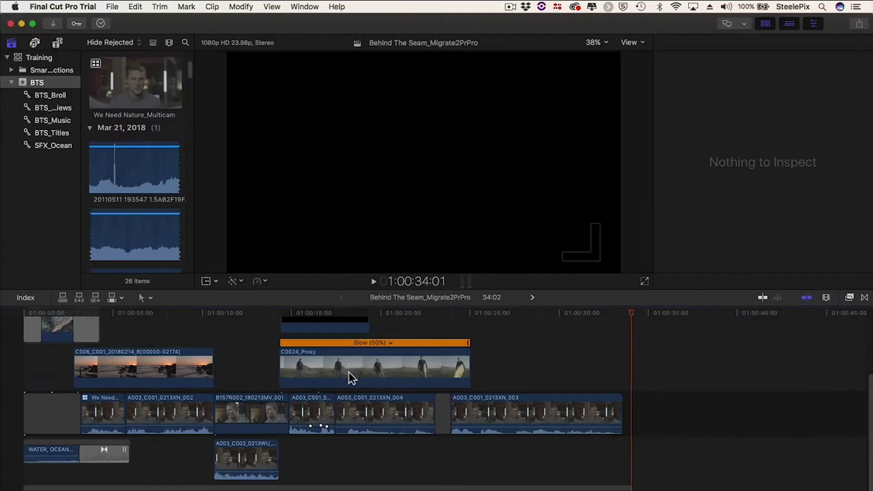
scroll(448, 276, "up", 2)
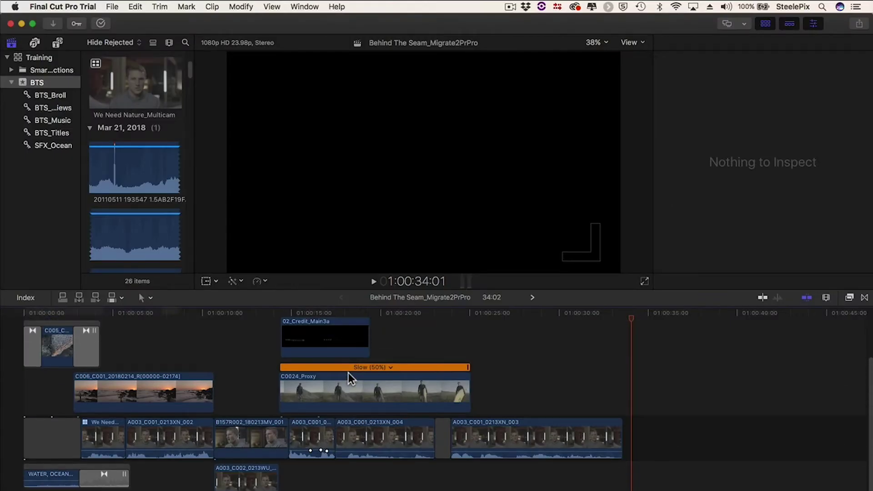
left_click(481, 312)
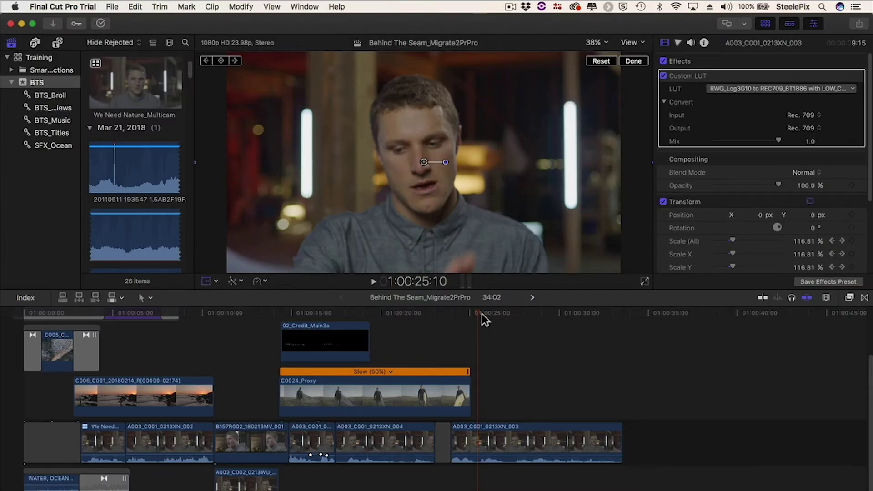
left_click_drag(482, 315, 551, 323)
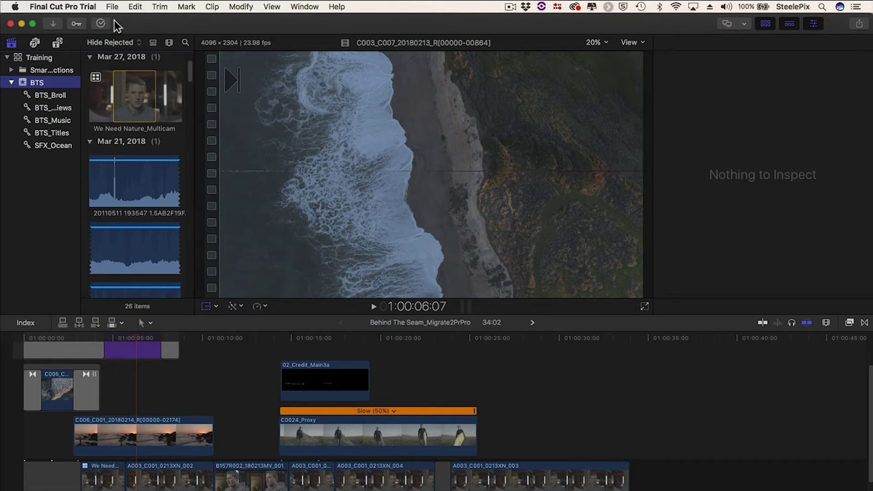
Step: Save the event as XML 'BTS EVENT Export' with General metadata and version 1.7
left_click(112, 7)
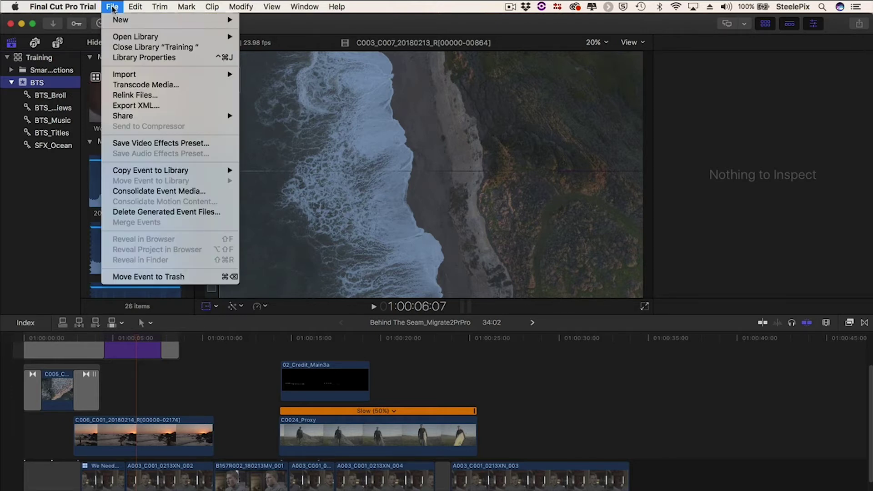
left_click(185, 110)
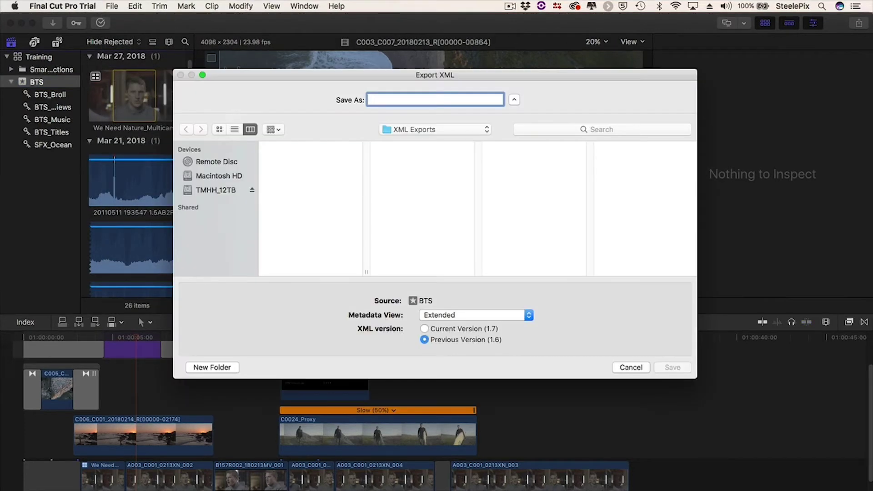
type("BTS EVENT Export")
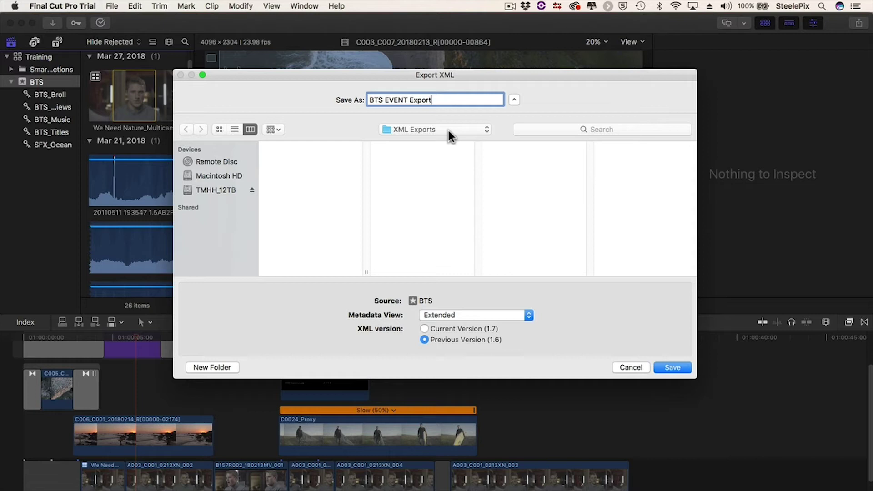
left_click(532, 320)
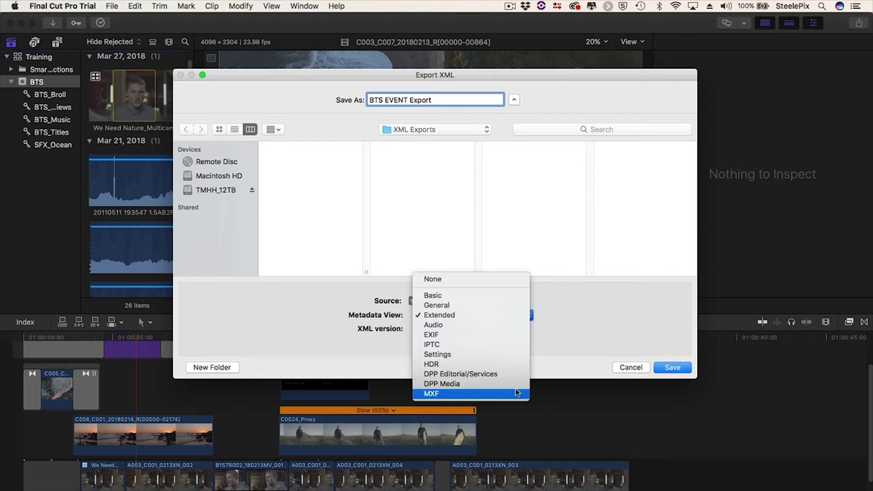
left_click(494, 304)
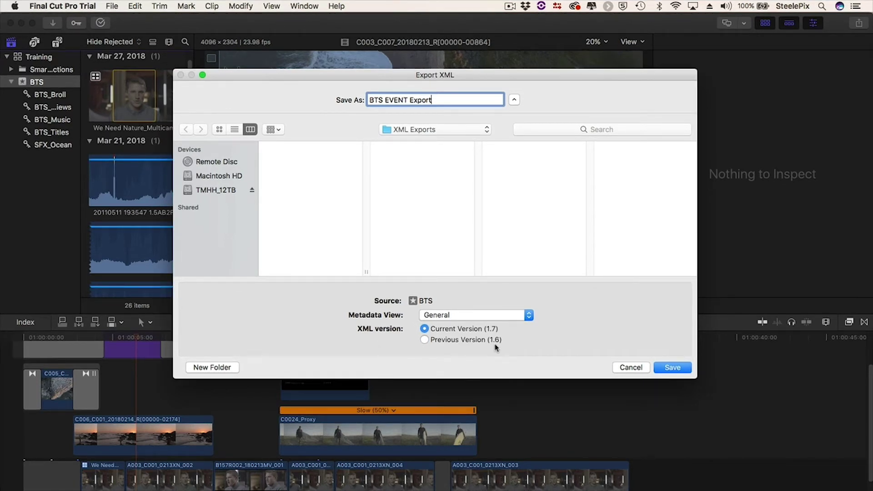
left_click(680, 370)
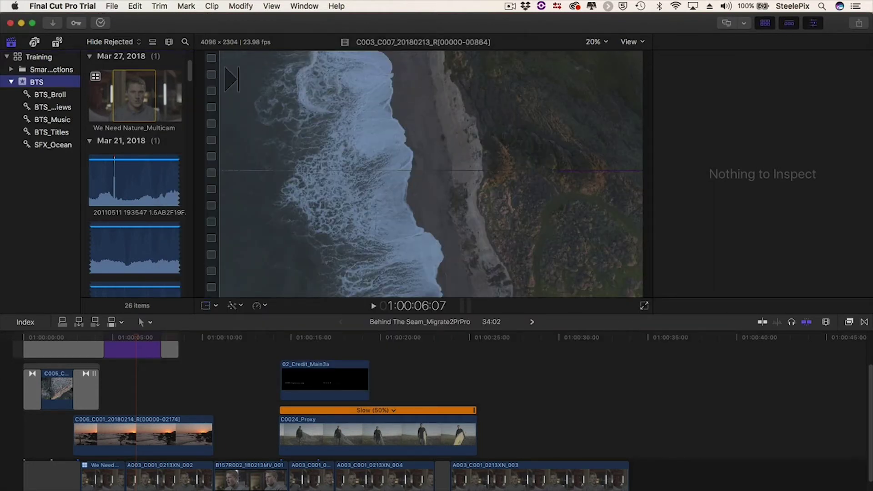
Step: Wait for the Export XML progress to finish
mouse_move(869, 488)
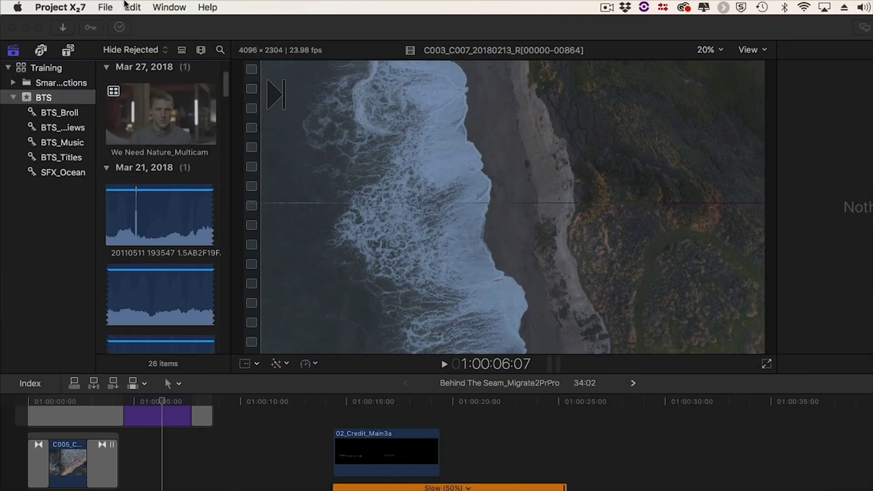
Step: Open BTS EVENT Export.fcpxml in Project X2 7, keep all roles, and save the converted XML
left_click(109, 3)
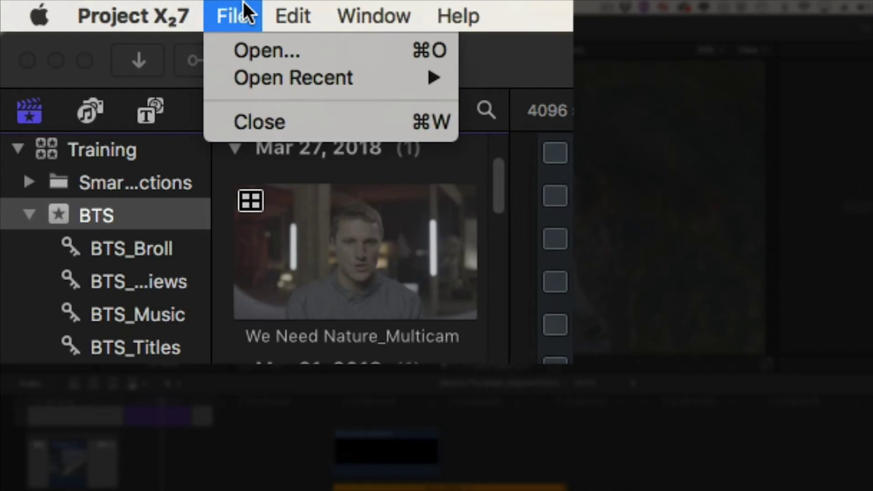
left_click(268, 48)
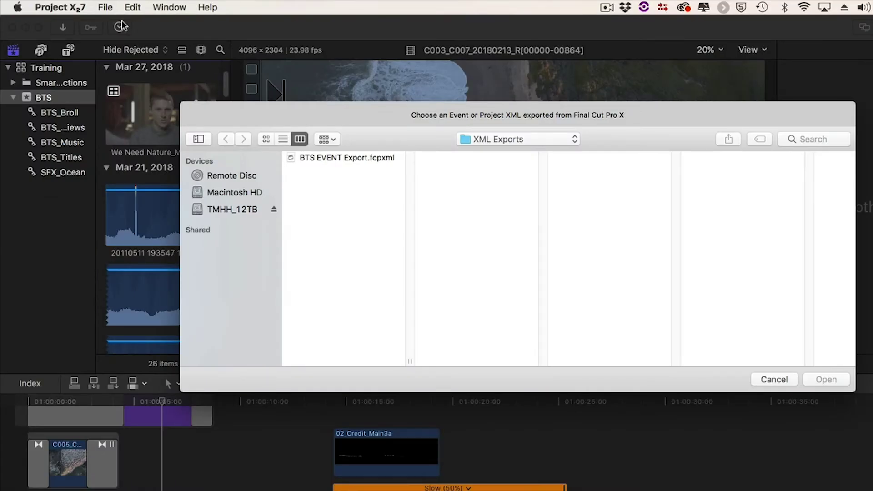
left_click(362, 158)
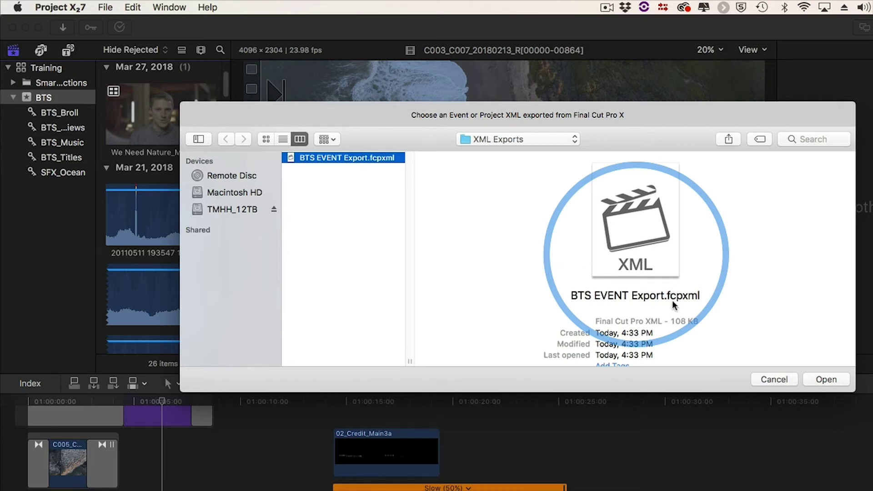
left_click(826, 379)
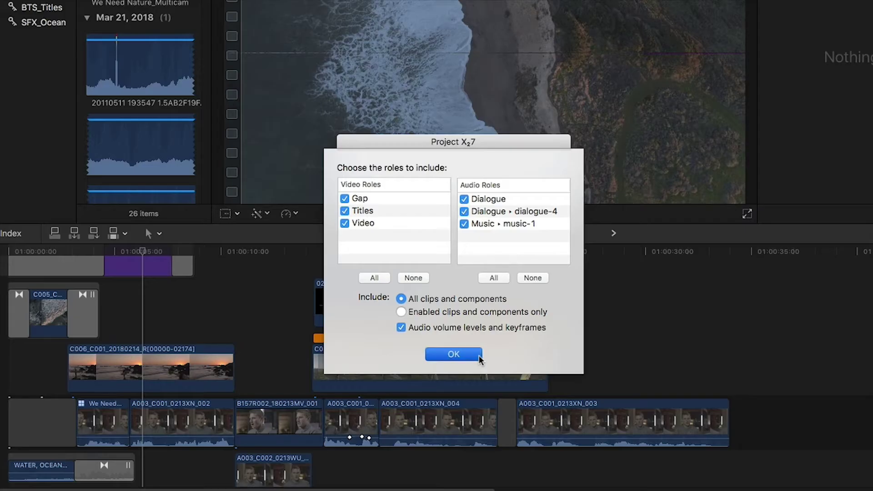
left_click(493, 415)
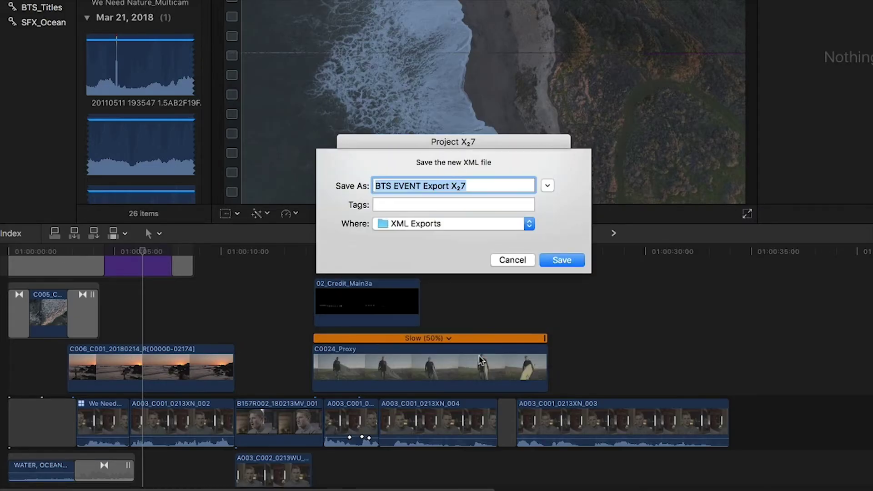
left_click(552, 262)
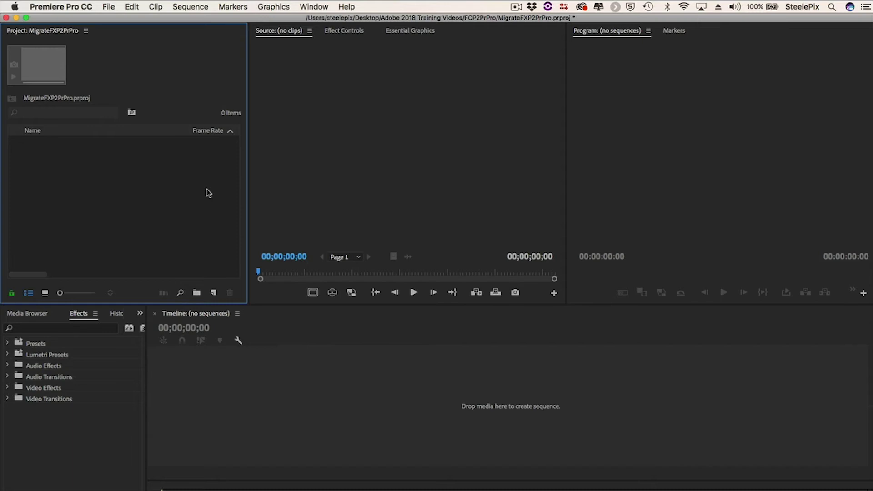
Step: Import BTS EVENT Export X₂7.xml into the Premiere Pro Project panel
right_click(97, 190)
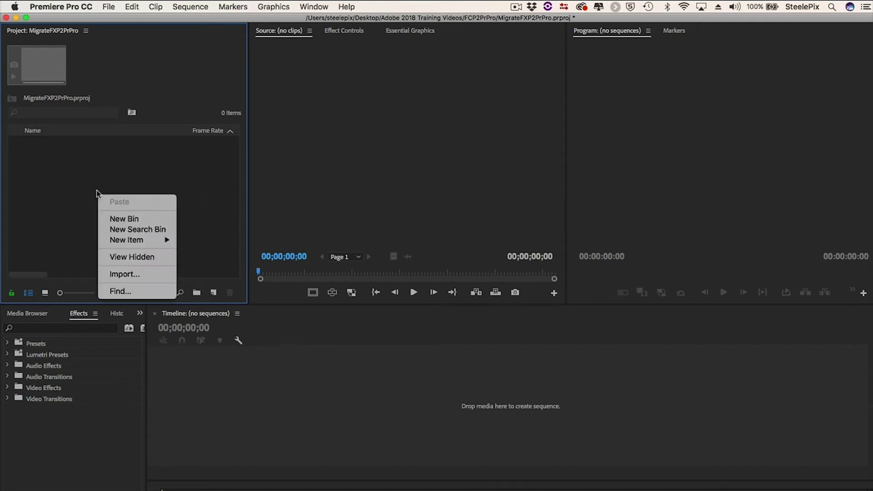
left_click(152, 275)
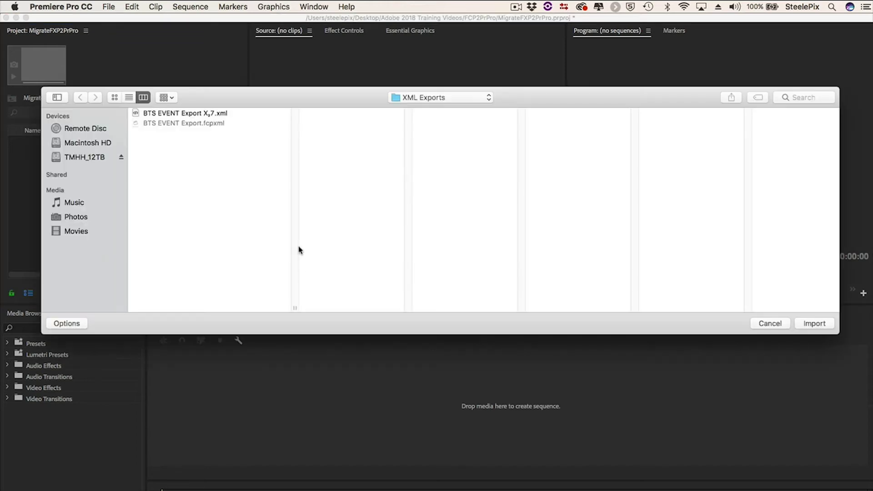
left_click(235, 116)
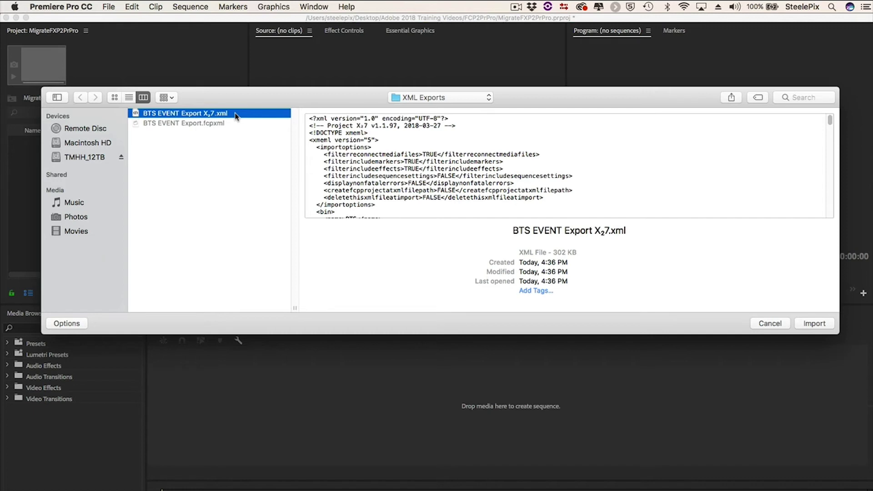
left_click(814, 323)
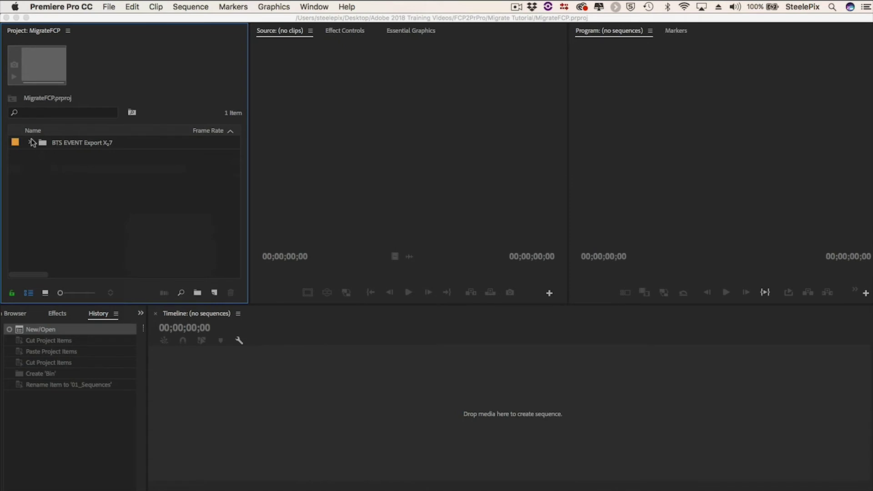
Step: Expand the imported BTS EVENT Export X₂7 folder and its BTS bin to show sub-bins
left_click(31, 143)
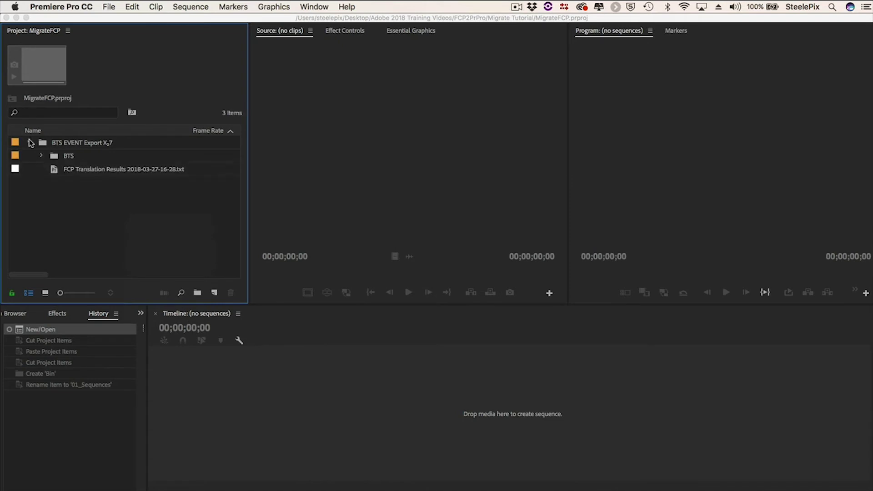
left_click(41, 156)
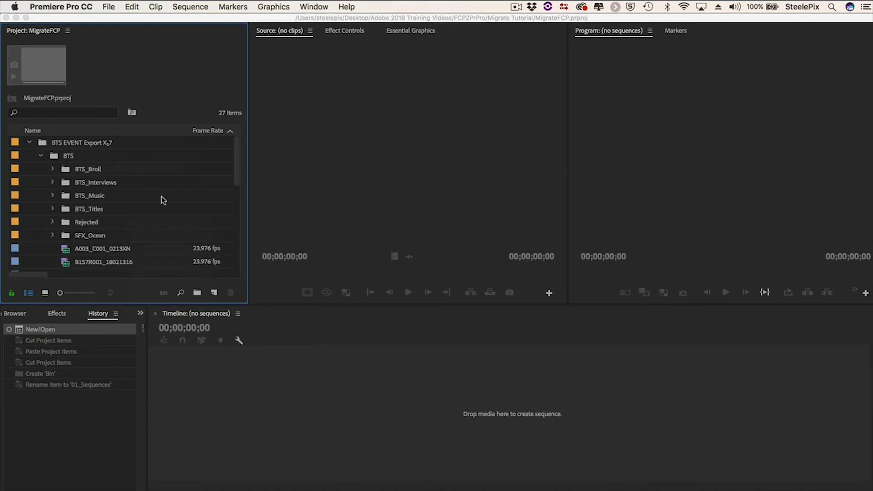
scroll(161, 200, "down", 9)
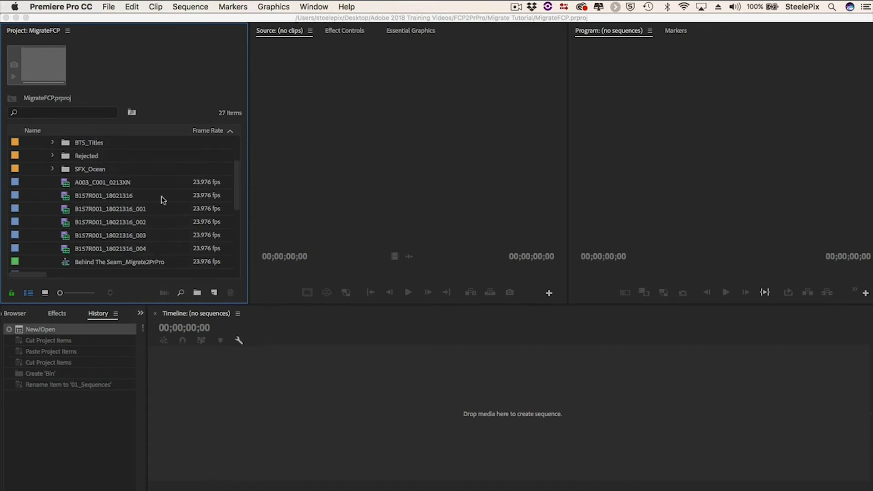
Step: Move the Behind The Seam sequence into a new bin named 01_Sequences
scroll(160, 196, "down", 2)
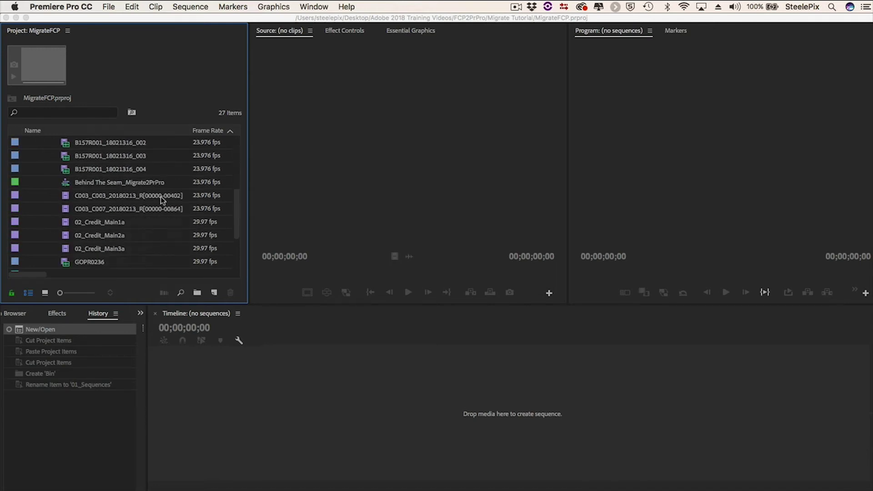
left_click(99, 183)
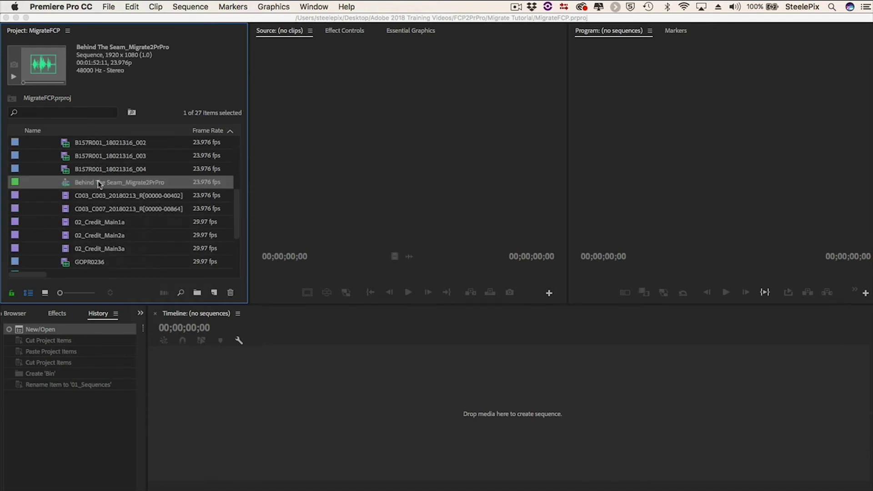
right_click(67, 181)
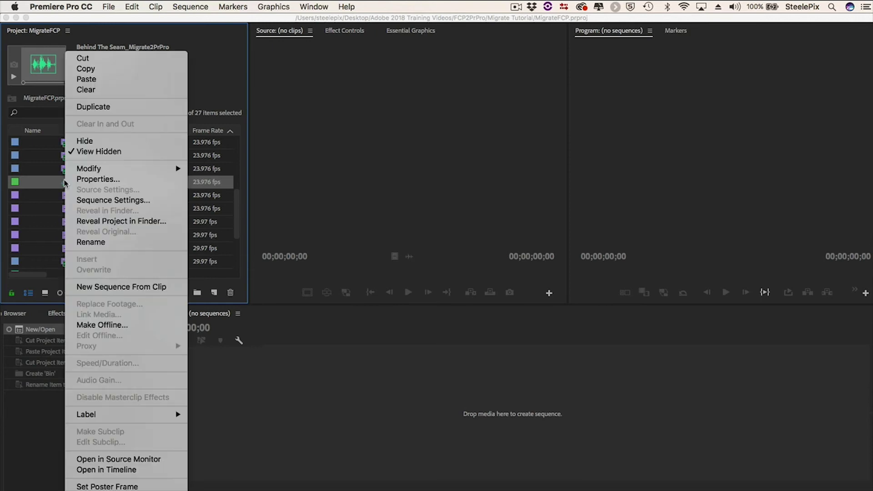
left_click(101, 63)
scroll(138, 211, "up", 5)
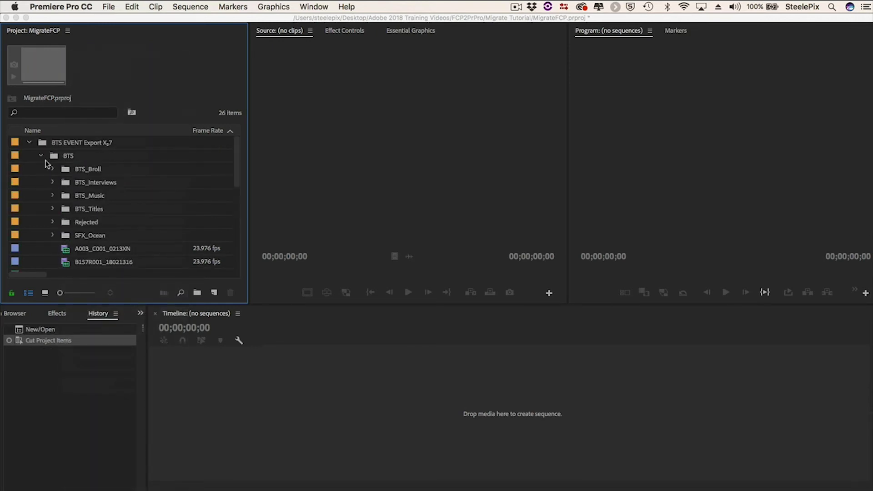
left_click(41, 156)
right_click(49, 183)
left_click(97, 211)
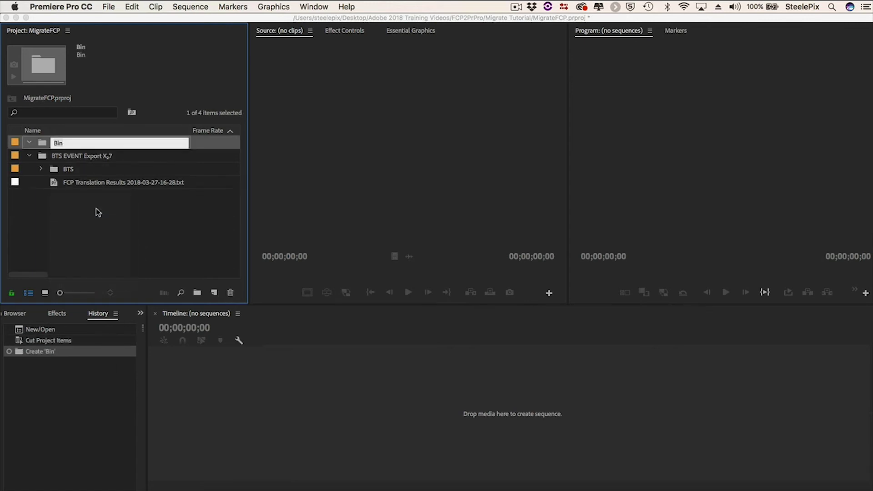
type("01_Sequences")
right_click(44, 143)
left_click(74, 172)
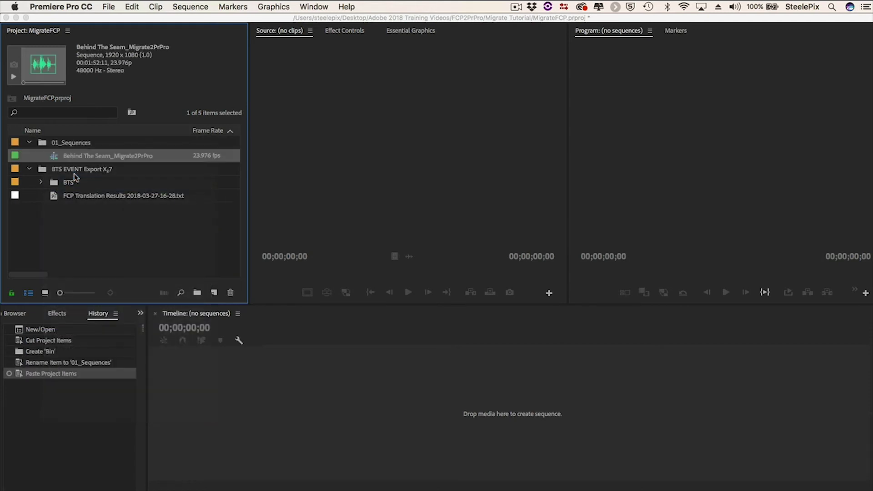
Step: Move the six BTS bins, BTS_Broll through SFX_Ocean, to the project's top level and save
left_click(41, 182)
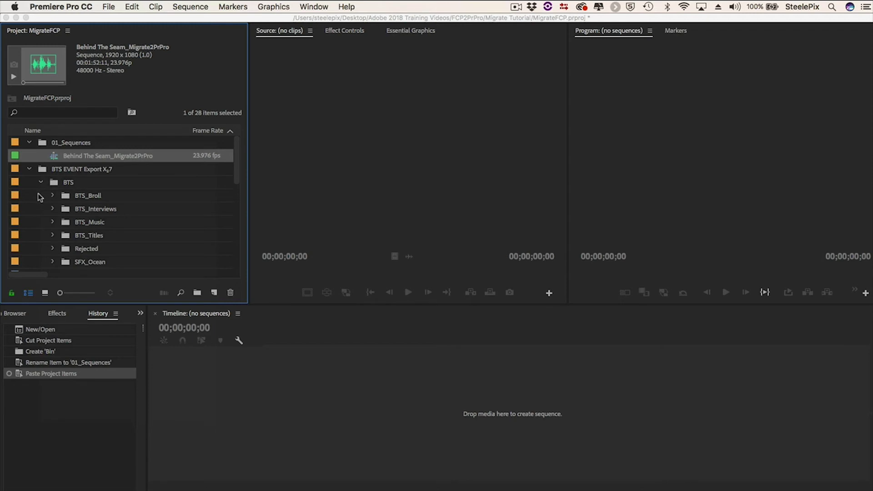
left_click_drag(40, 193, 91, 261)
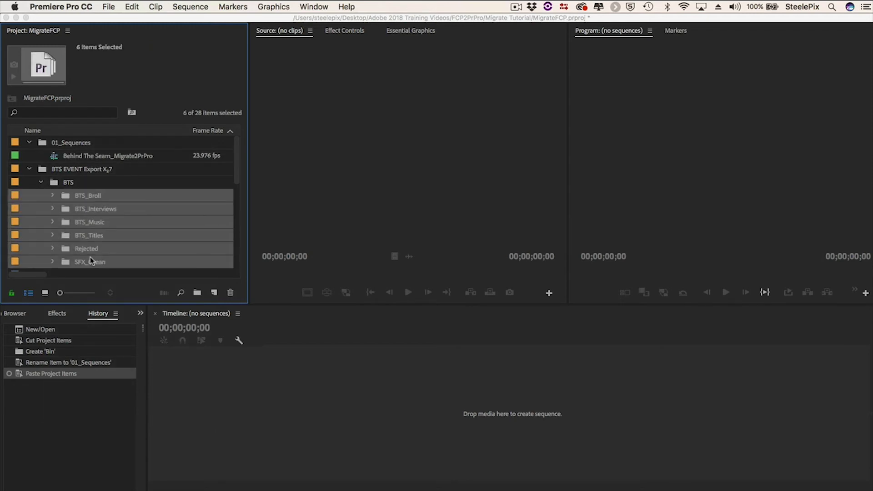
key("super+x")
left_click(29, 169)
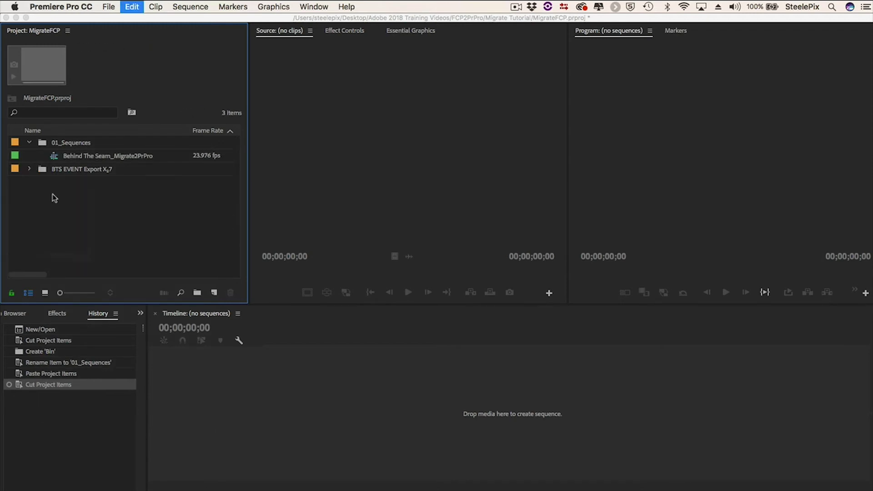
key("super+v")
key("super+s")
Step: Rename the event folder by appending 'Sequence Clips' to its name
left_click(101, 170)
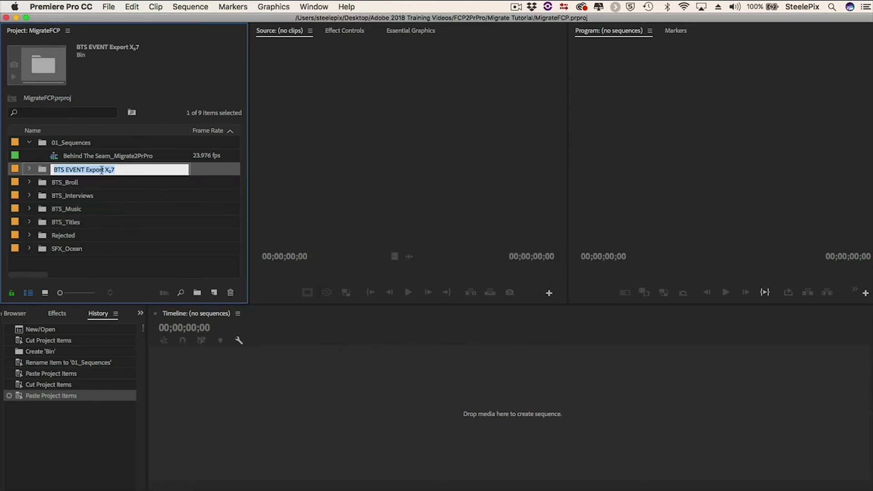
left_click(125, 170)
type("Seq")
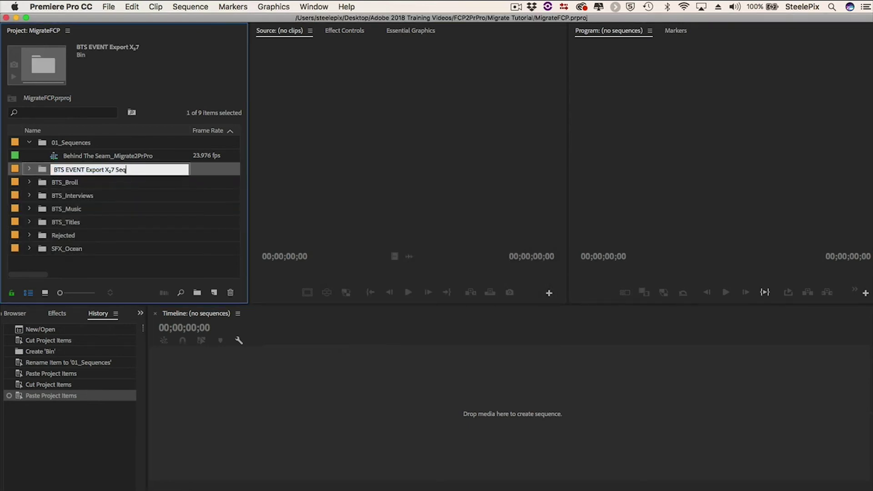
type("uence Clips")
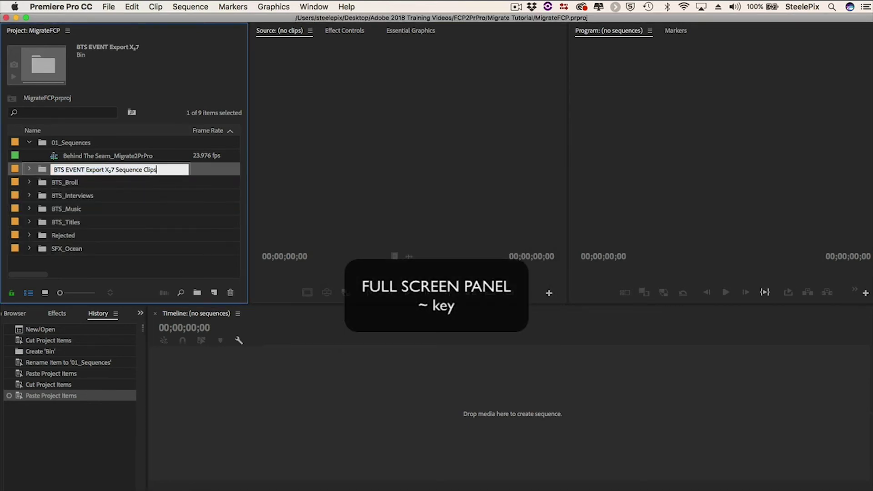
key("grave")
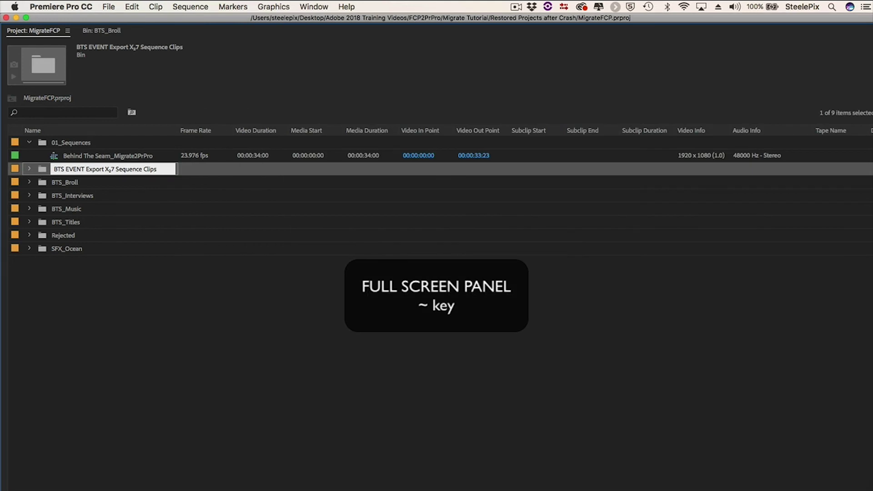
left_click(108, 155)
Step: Restore the project list, then scrub the opening title from 00:00:01:00 to 00:00:02:19
key("grave")
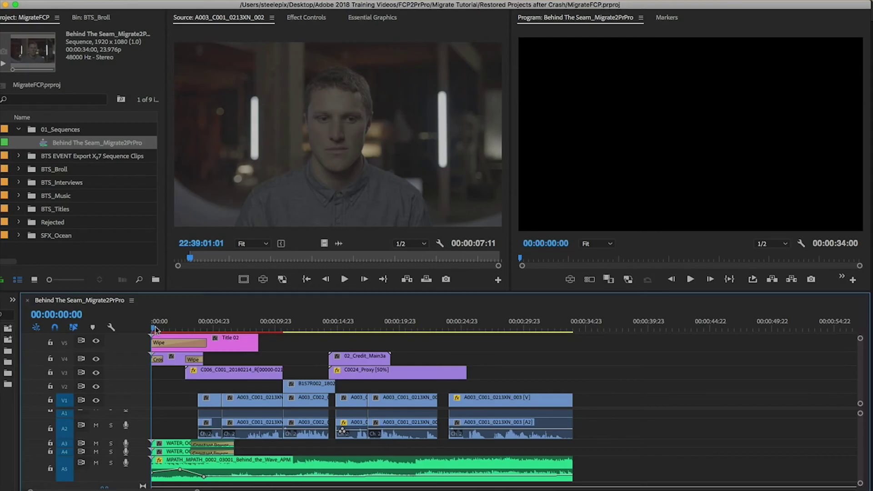
left_click(68, 162)
left_click_drag(161, 329, 311, 361)
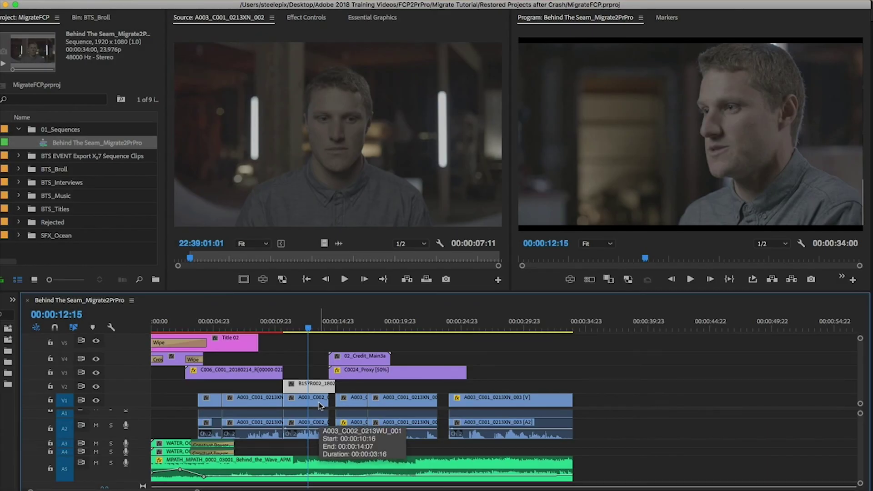
Step: Select the A003_C002 interview clip, then play from the surfer shot at 00:00:19:22 to 00:00:22:02
left_click(321, 405)
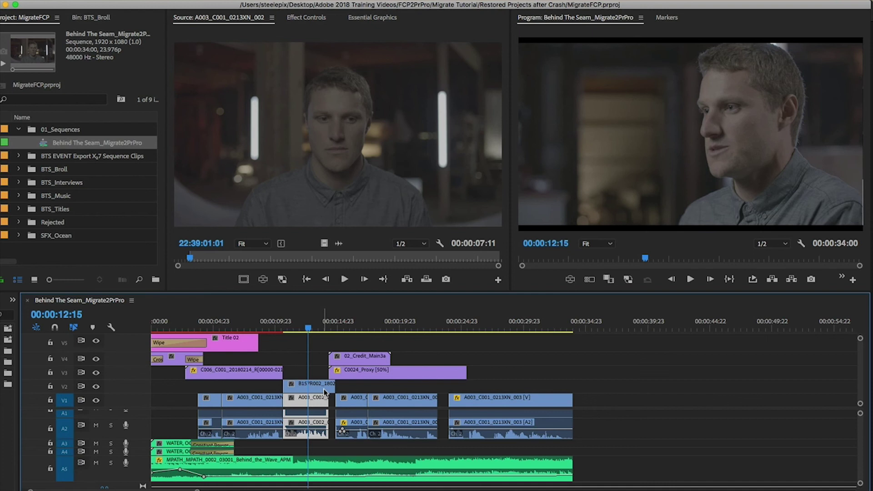
left_click_drag(346, 328, 398, 335)
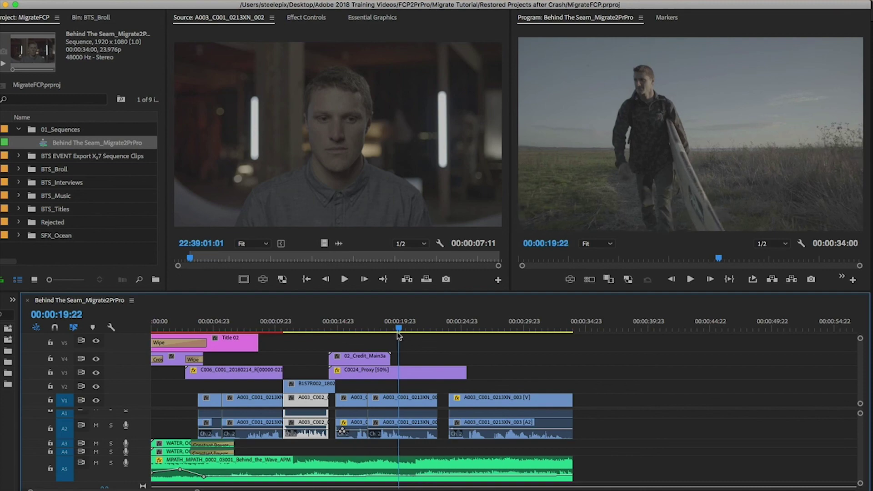
key("space")
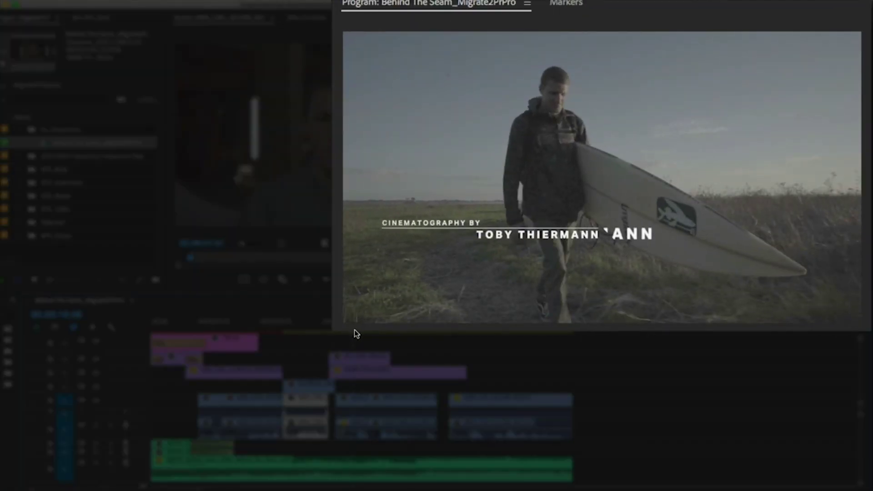
left_click(425, 328)
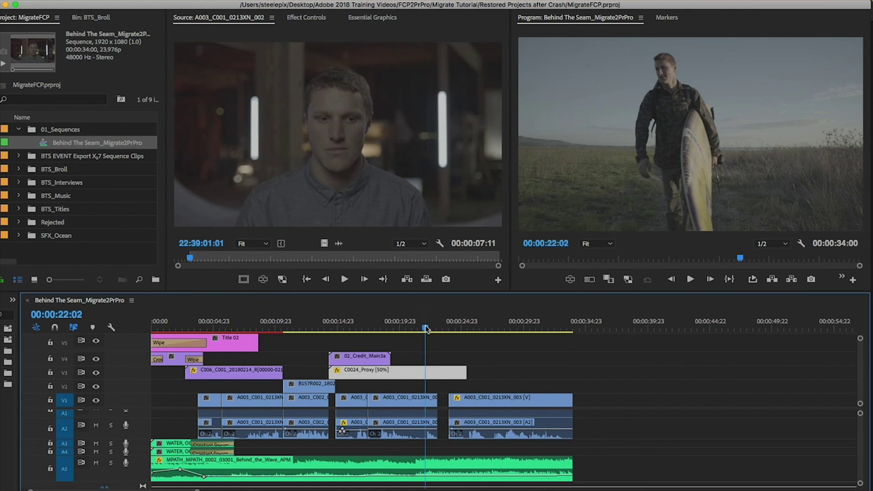
Step: Scrub to 00:00:26:03, select clip A003_C001_0213XN_003, and inspect the audio tracks
left_click_drag(426, 328, 523, 341)
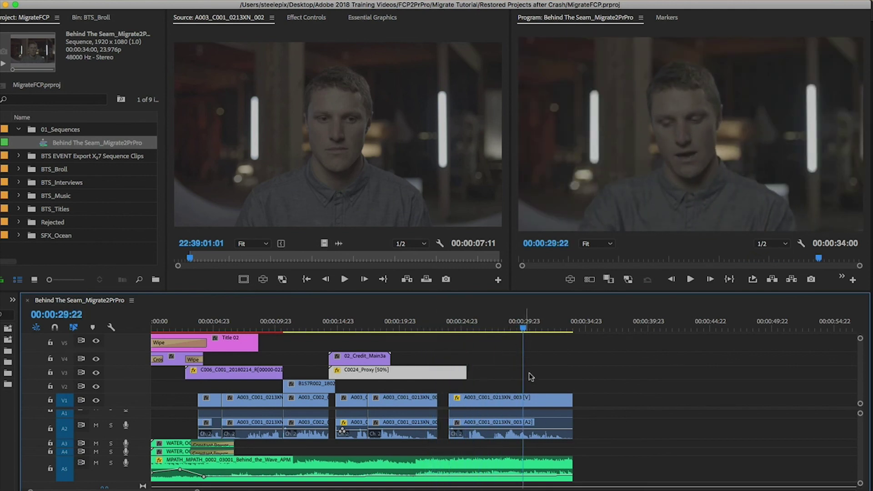
left_click(557, 399)
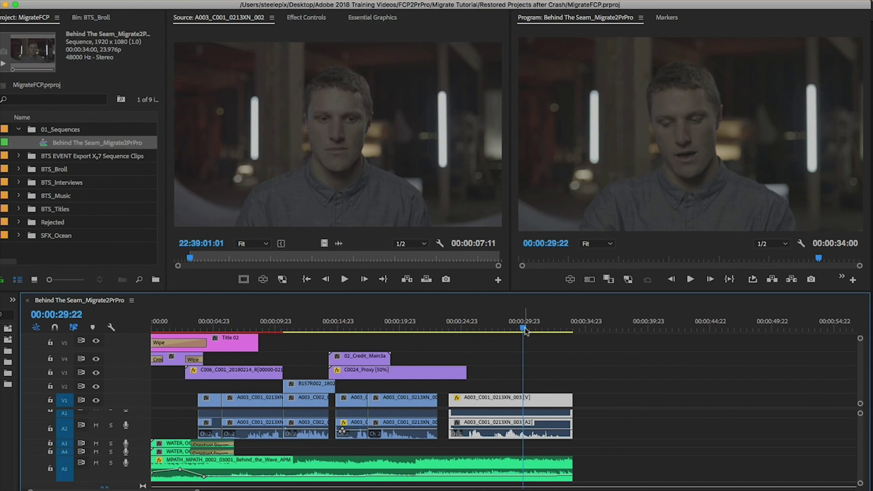
scroll(268, 461, "down", 3)
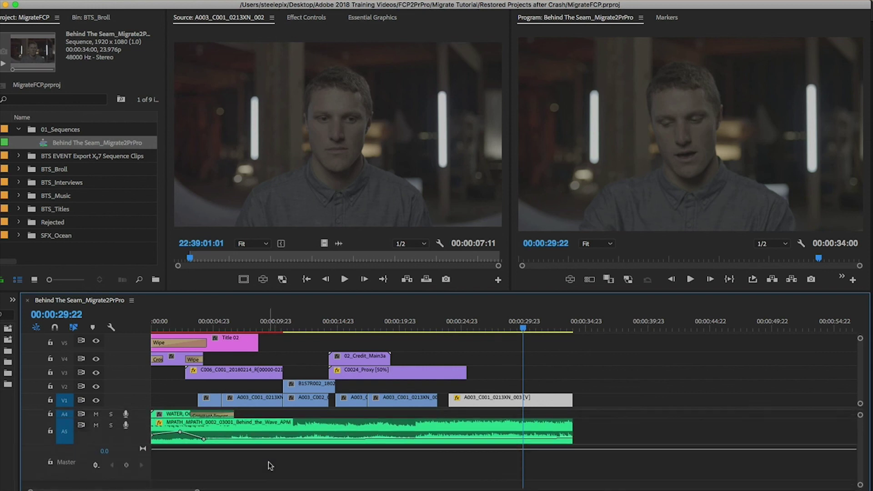
scroll(268, 461, "up", 3)
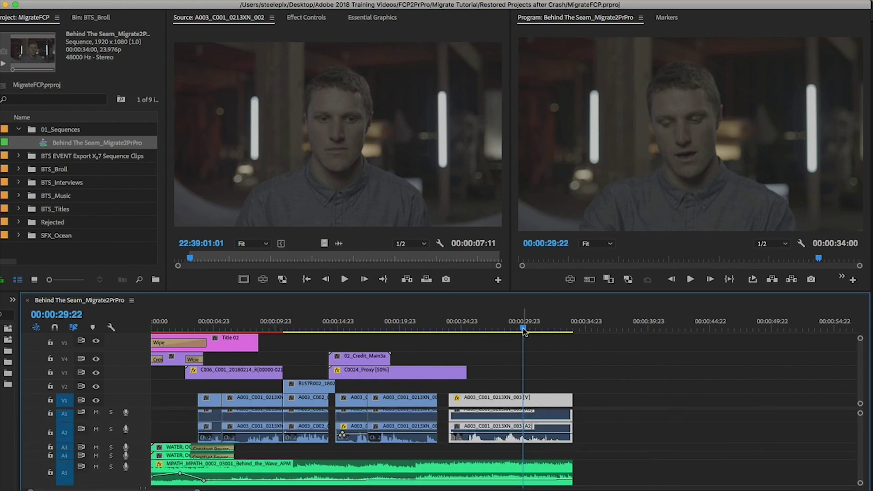